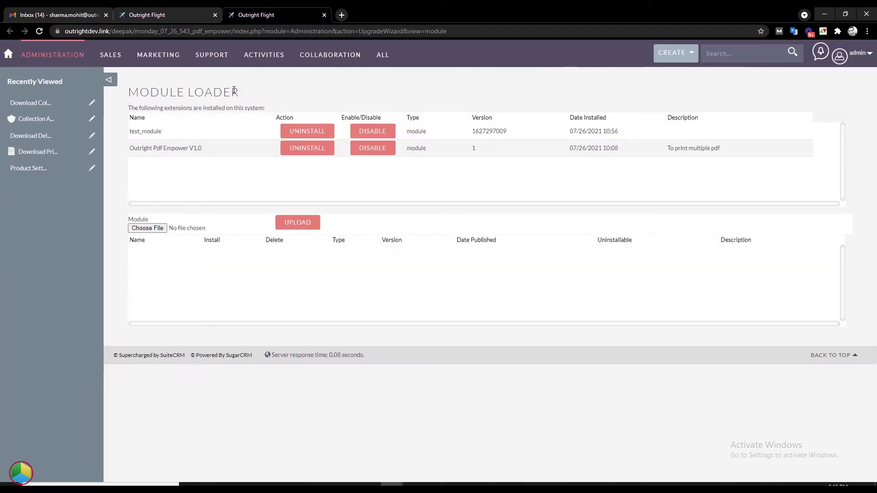
# Review the installed Pdf Empower V1.0 module on the Module Loader page
pyautogui.tripleClick(233, 91)
pyautogui.moveTo(203, 149); pyautogui.dragTo(129, 148)
pyautogui.click(324, 15)
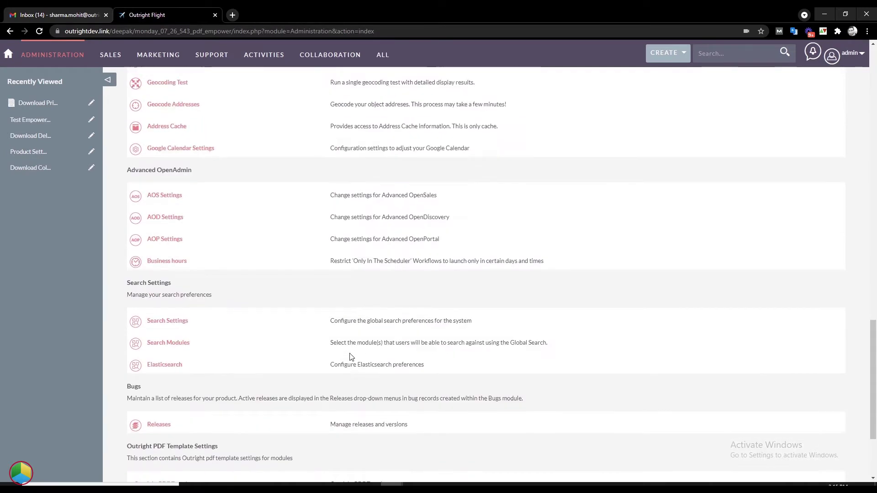
pyautogui.scroll(-3, 351, 356)
pyautogui.tripleClick(267, 416)
pyautogui.moveTo(233, 418); pyautogui.dragTo(238, 10)
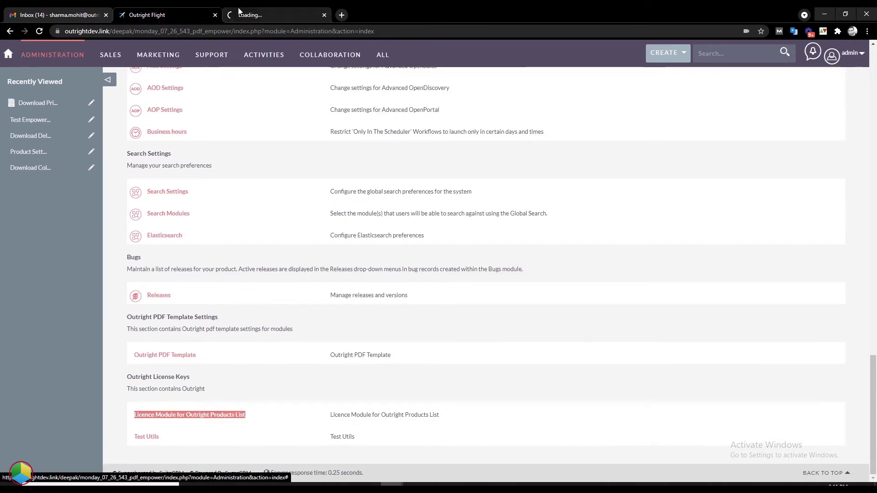
pyautogui.tripleClick(250, 91)
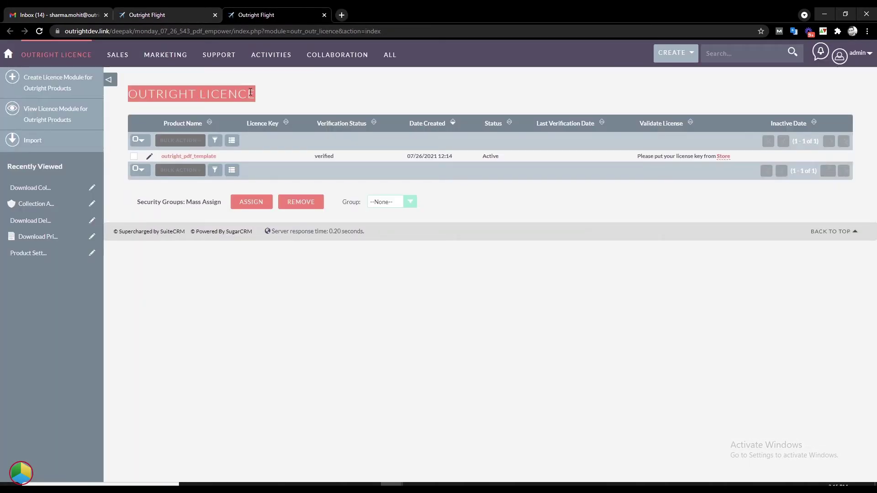
pyautogui.doubleClick(215, 157)
pyautogui.doubleClick(325, 156)
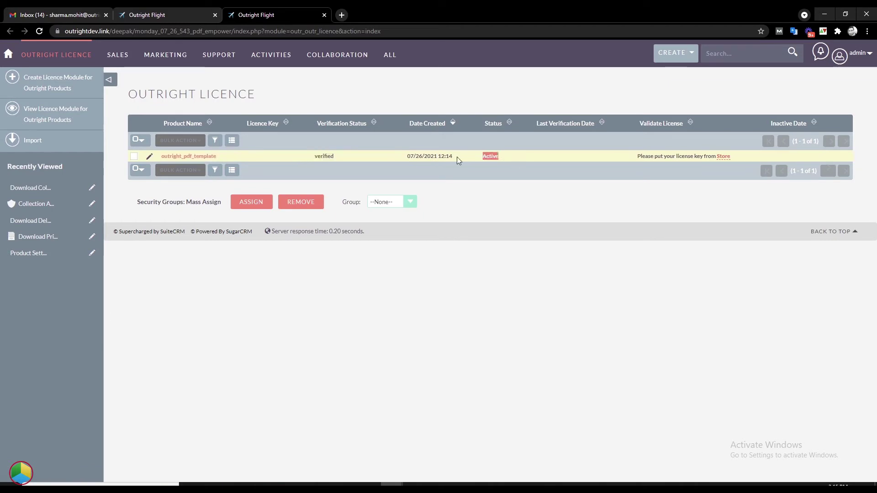
pyautogui.hotkey('ctrl', 'w')
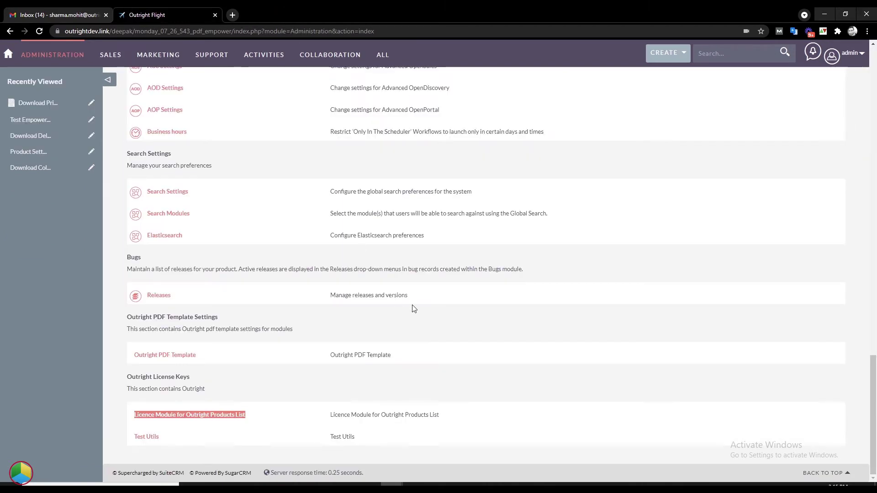
pyautogui.tripleClick(218, 319)
# Open Outright PDF Template settings in a new tab and edit the Product Settings record
pyautogui.tripleClick(391, 354)
pyautogui.click(200, 356)
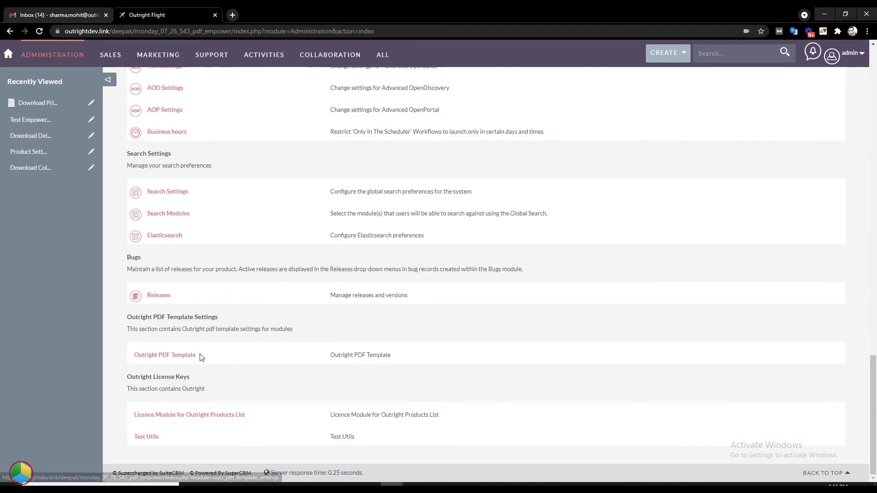
pyautogui.keyDown('ctrl'); pyautogui.click(200, 356); pyautogui.keyUp('ctrl')
pyautogui.click(251, 10)
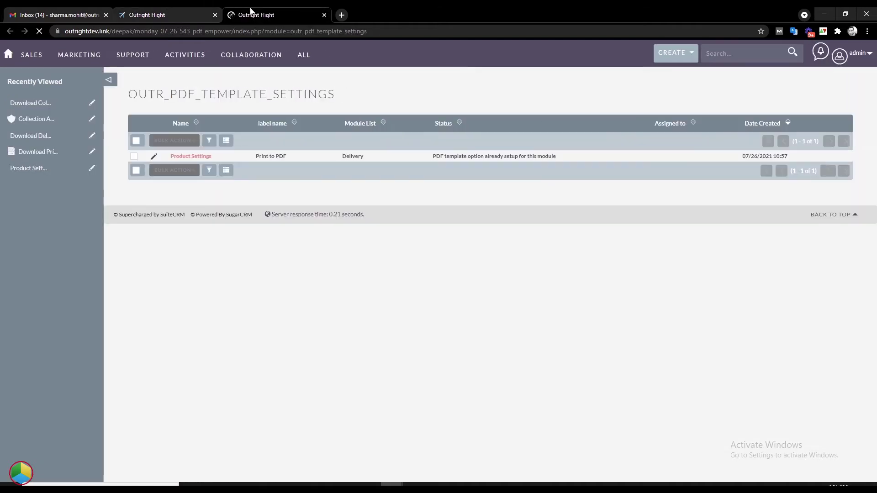
pyautogui.tripleClick(333, 94)
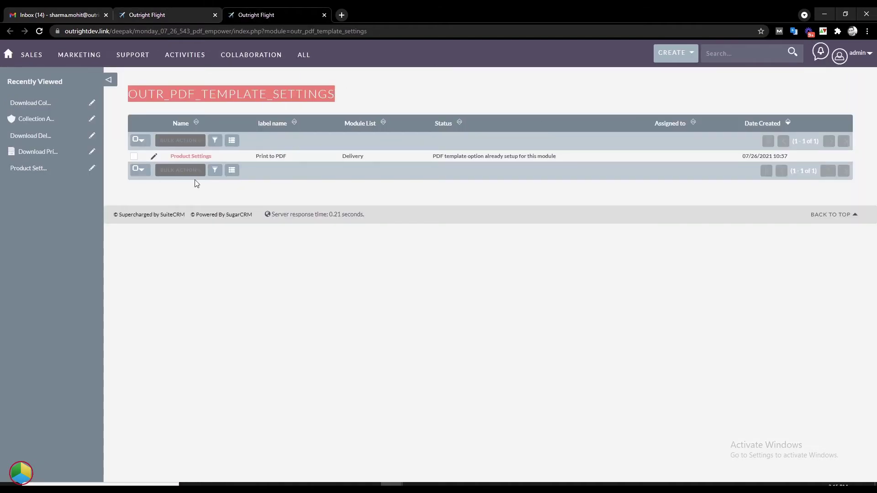
pyautogui.moveTo(212, 156); pyautogui.dragTo(170, 156)
pyautogui.click(154, 157)
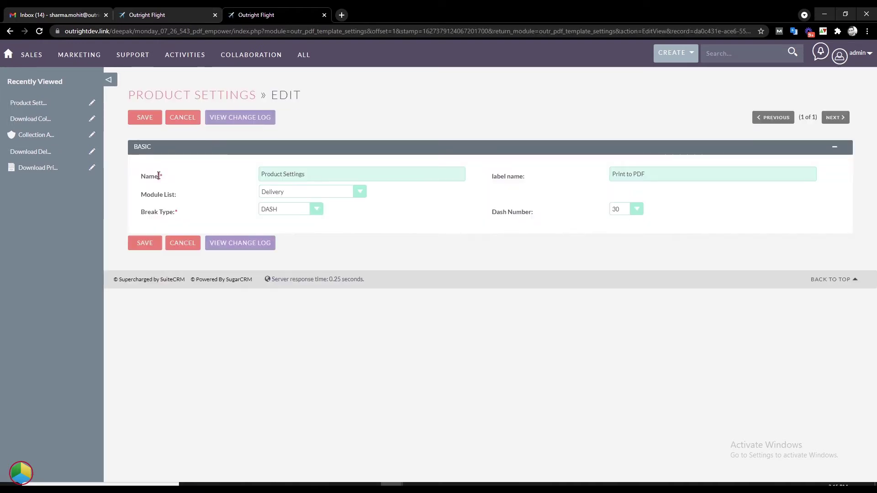
# Confirm module Delivery, break type DASH and dash number 30, then save Product Settings
pyautogui.tripleClick(158, 176)
pyautogui.tripleClick(525, 177)
pyautogui.tripleClick(171, 194)
pyautogui.click(351, 194)
pyautogui.click(355, 191)
pyautogui.tripleClick(183, 214)
pyautogui.click(316, 210)
pyautogui.click(317, 211)
pyautogui.tripleClick(528, 212)
pyautogui.click(637, 211)
pyautogui.click(637, 211)
pyautogui.click(143, 246)
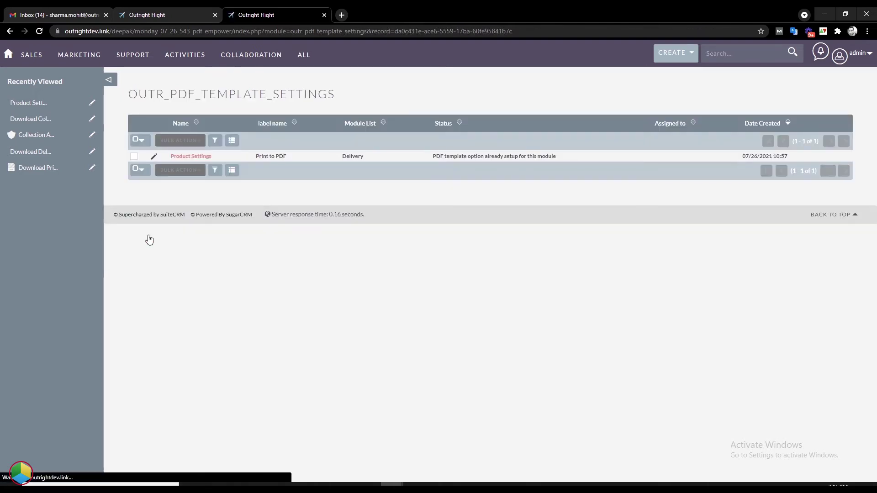
# View Product Settings details, noting the Test Empower PDF entry and Delivery Addresses module
pyautogui.click(194, 157)
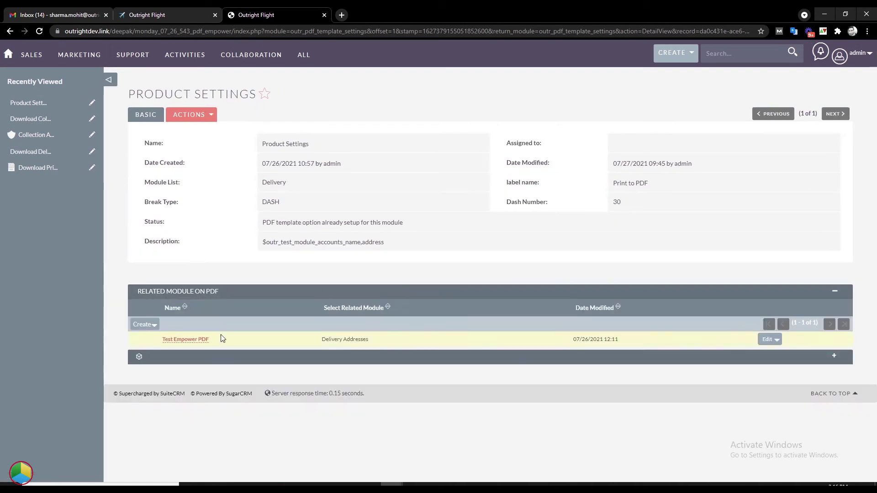
pyautogui.moveTo(210, 340); pyautogui.dragTo(152, 341)
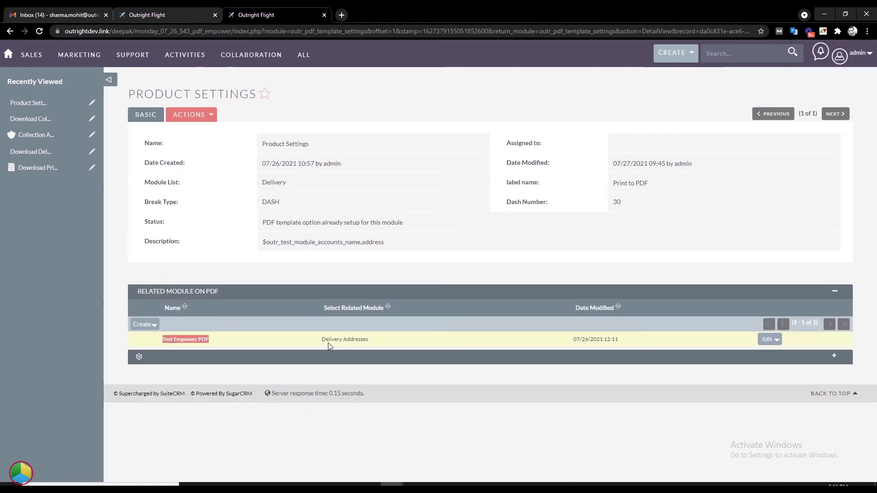
pyautogui.moveTo(374, 340); pyautogui.dragTo(323, 338)
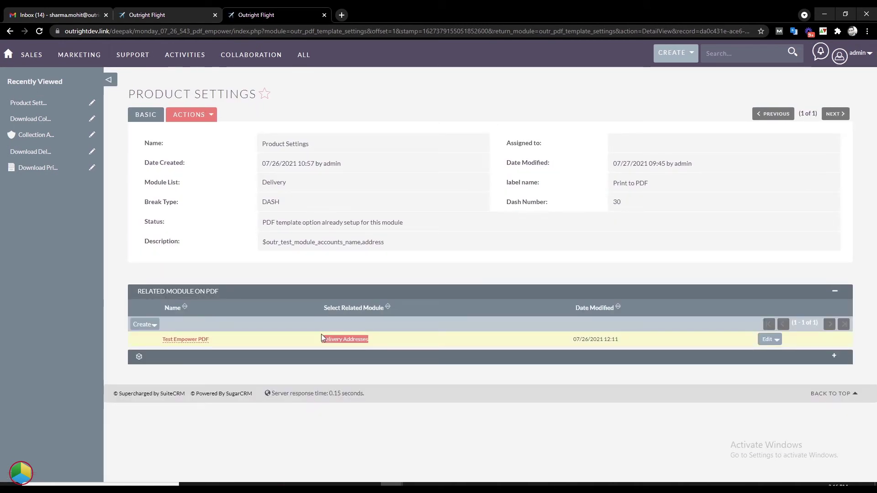
# Go to PDF - Templates in a new tab and edit the Download Print as PDF template
pyautogui.moveTo(303, 55)
pyautogui.middleClick(331, 219)
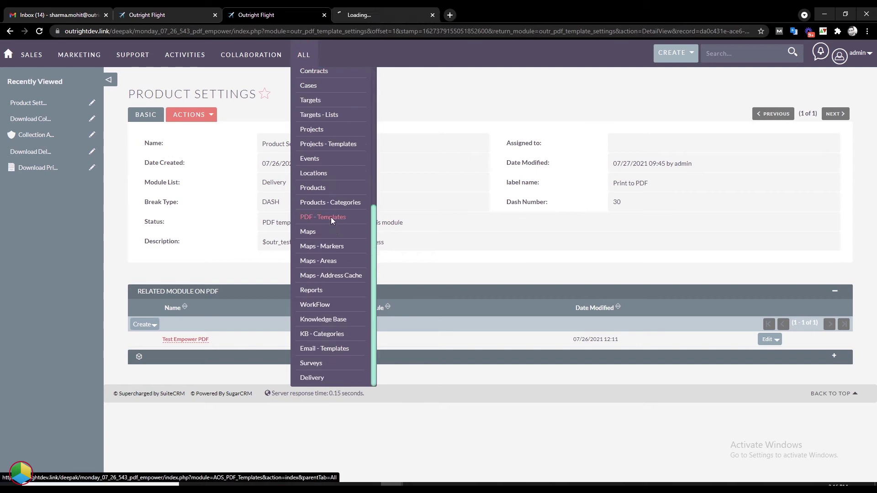
pyautogui.middleClick(300, 8)
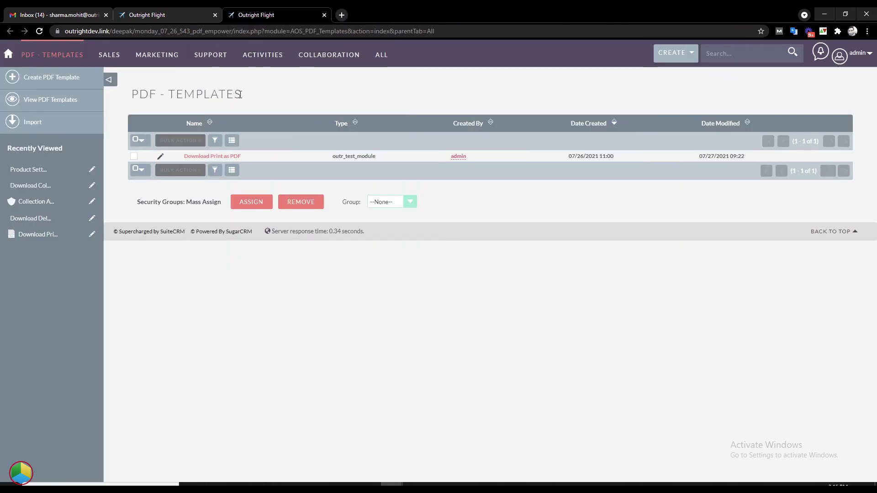
pyautogui.tripleClick(240, 94)
pyautogui.moveTo(244, 156); pyautogui.dragTo(176, 160)
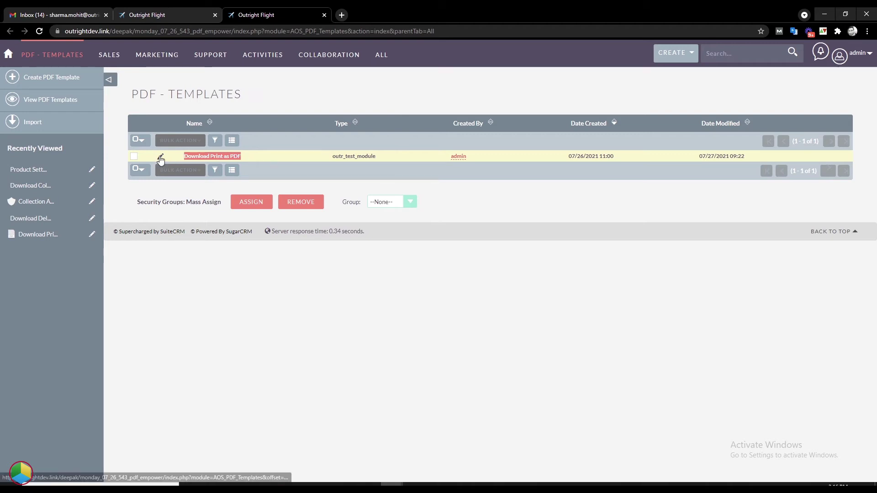
pyautogui.click(160, 157)
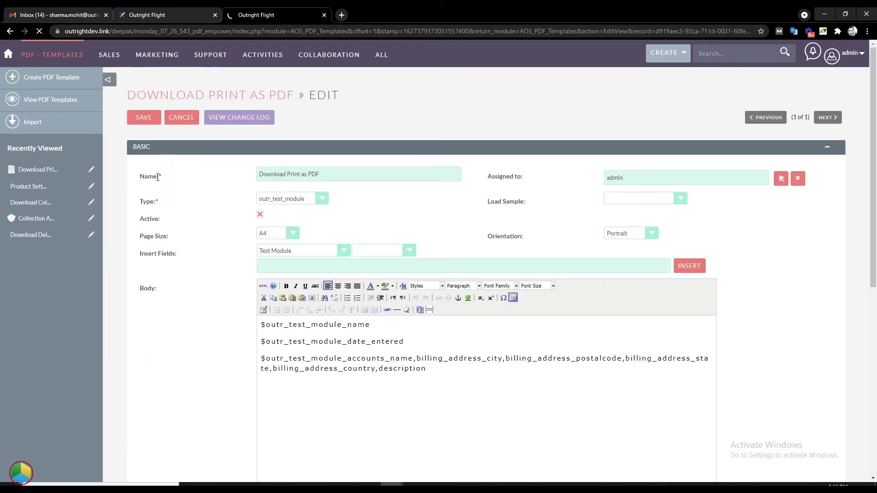
# Review the template's Name, Assigned to, Type outr_test_module, Active and Page Size fields
pyautogui.tripleClick(155, 176)
pyautogui.tripleClick(516, 176)
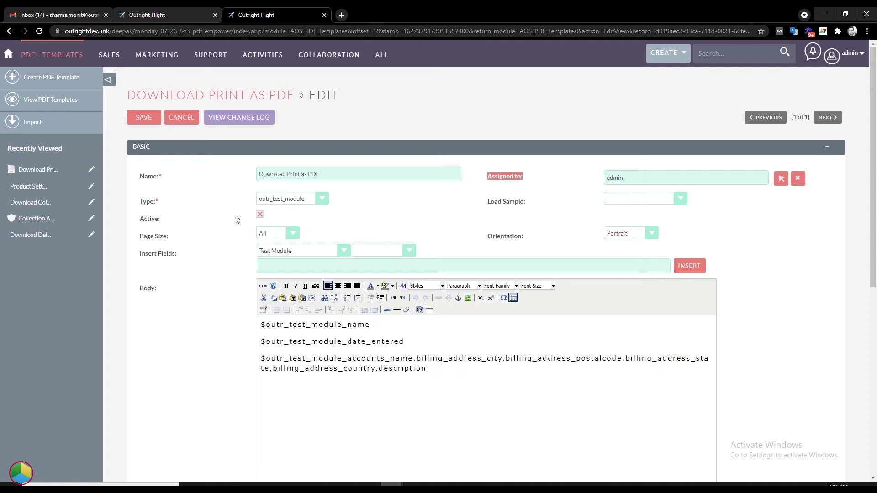
pyautogui.tripleClick(158, 202)
pyautogui.click(322, 199)
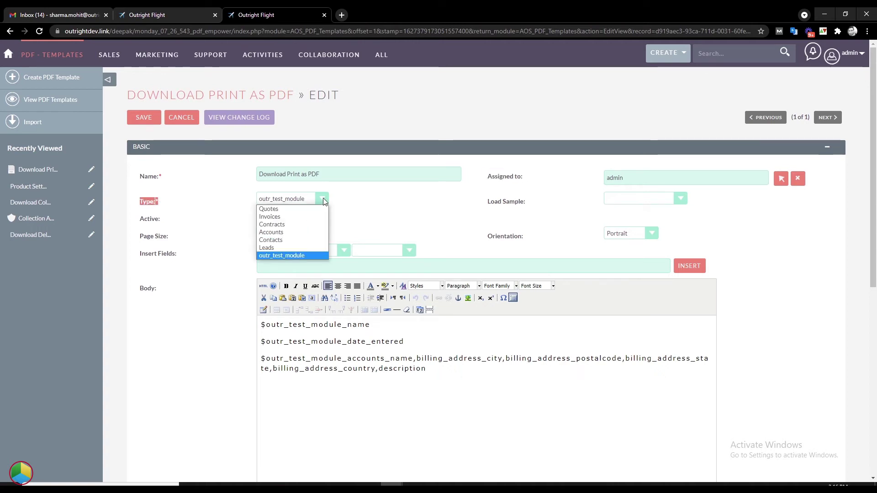
pyautogui.click(322, 199)
pyautogui.tripleClick(155, 220)
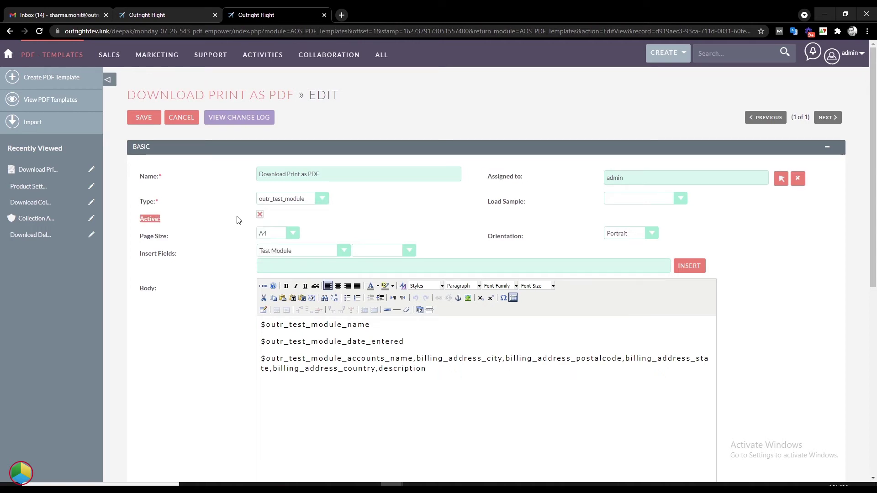
pyautogui.tripleClick(163, 236)
pyautogui.click(288, 235)
pyautogui.click(287, 236)
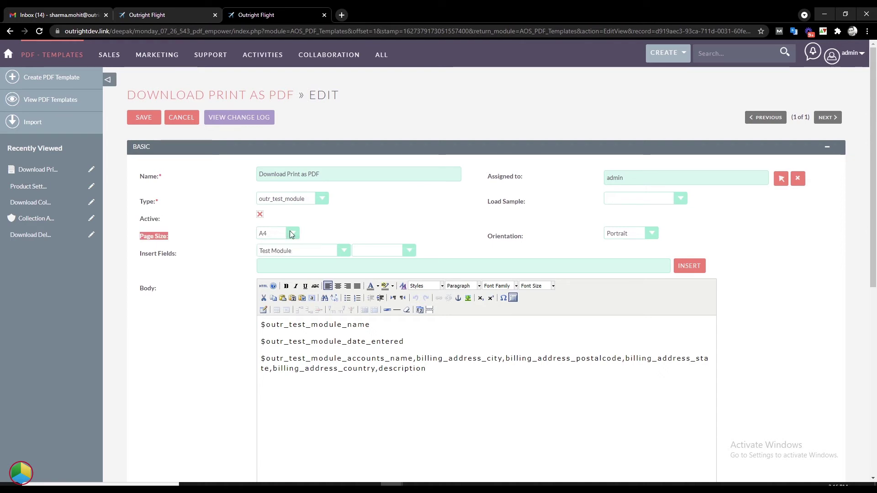
# Keep Test Module as the field source and delete the name and date-entered body lines
pyautogui.tripleClick(179, 255)
pyautogui.click(347, 251)
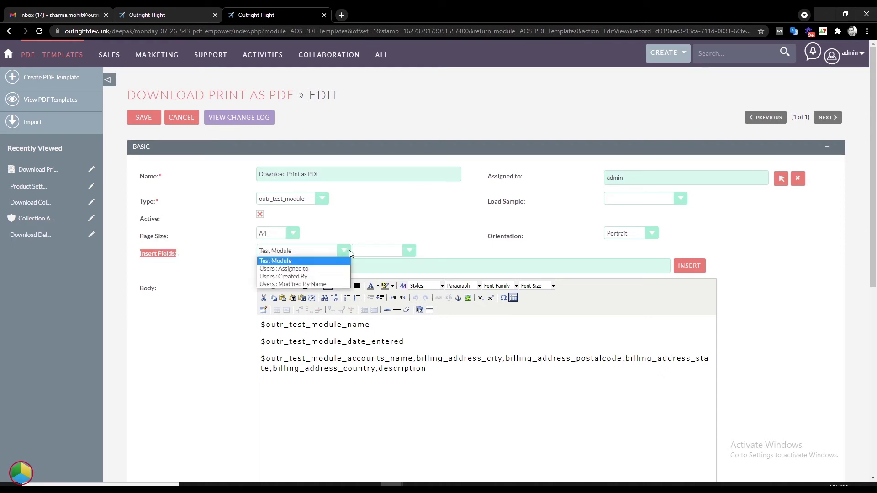
pyautogui.click(348, 250)
pyautogui.scroll(-1, 378, 264)
pyautogui.moveTo(424, 301); pyautogui.dragTo(258, 275)
pyautogui.press('BackSpace')
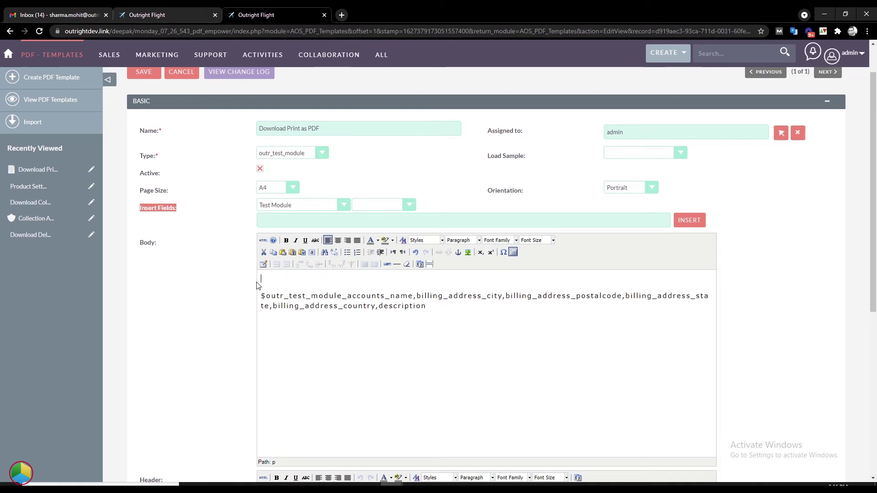
pyautogui.click(410, 206)
# Insert $outr_test_module_name and the Date Created placeholder on separate body lines
pyautogui.click(392, 220)
pyautogui.moveTo(326, 222); pyautogui.dragTo(261, 223)
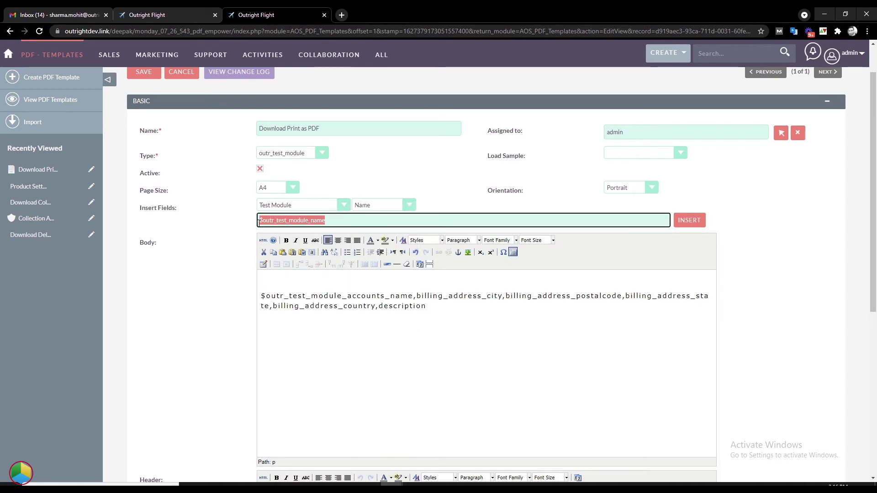
pyautogui.click(689, 220)
pyautogui.click(383, 279)
pyautogui.press('Return')
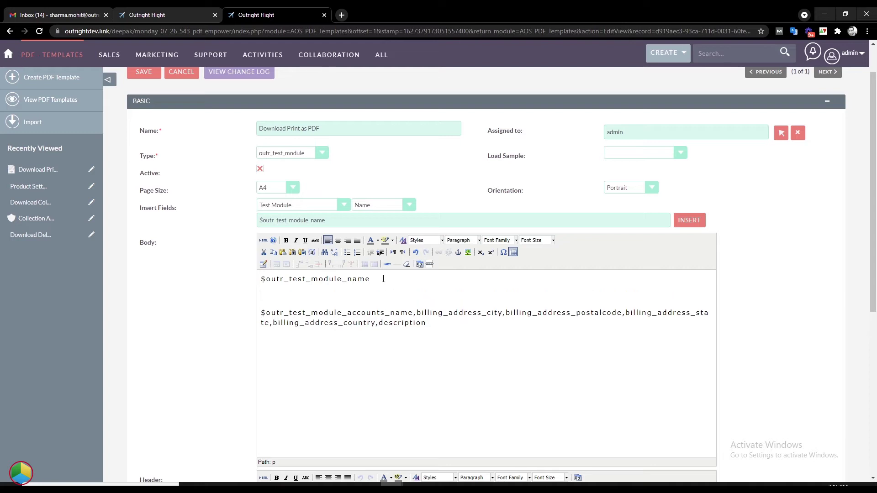
pyautogui.click(411, 209)
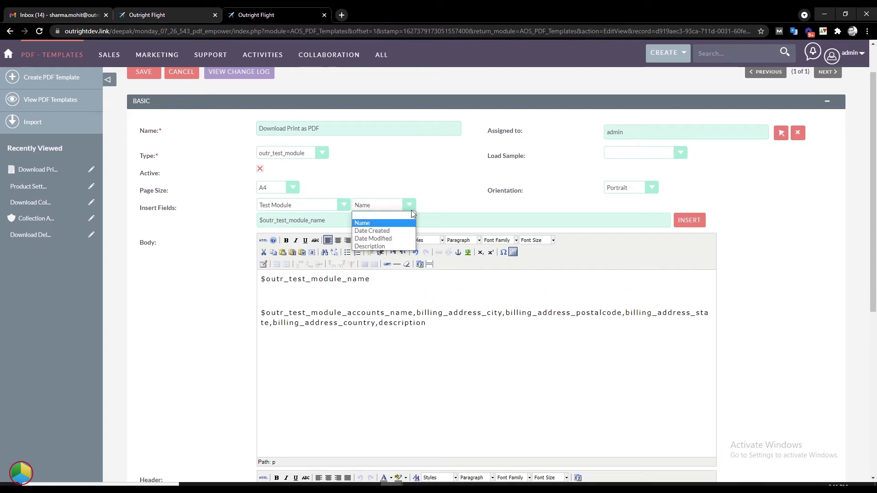
pyautogui.click(396, 232)
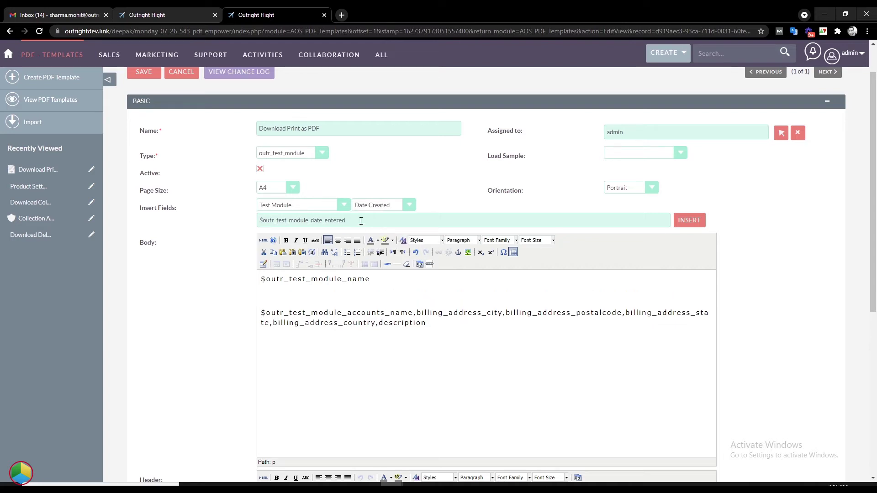
pyautogui.click(689, 220)
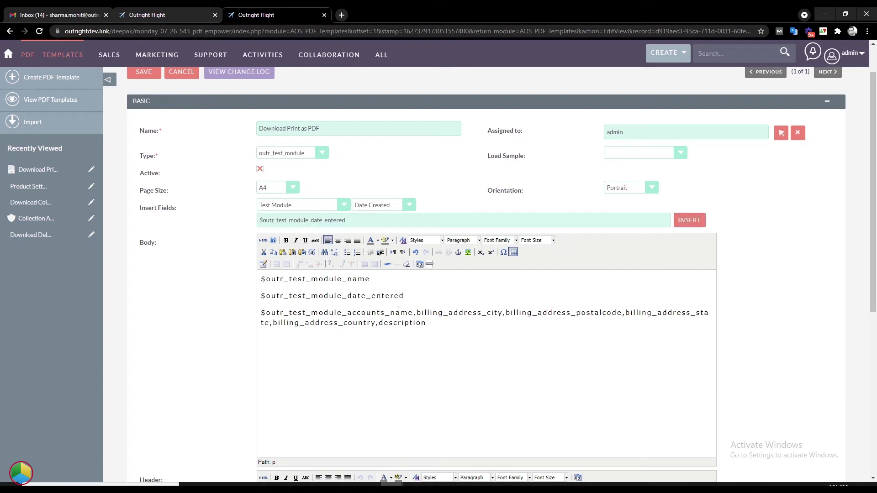
# Review the name, date-entered and accounts billing city, postal code, state and country placeholders
pyautogui.doubleClick(371, 279)
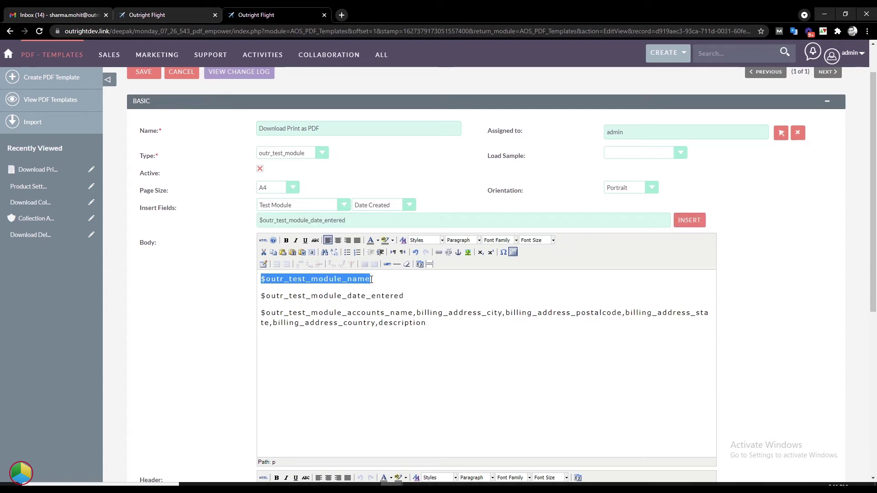
pyautogui.doubleClick(401, 297)
pyautogui.doubleClick(382, 314)
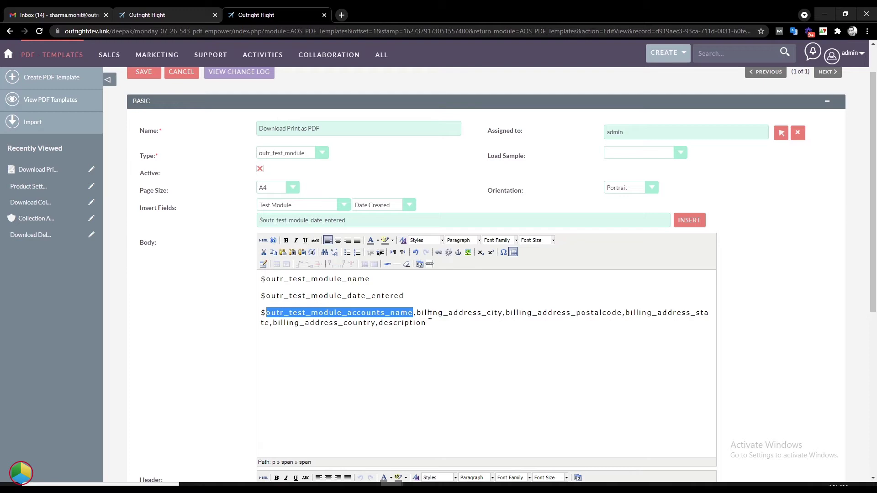
pyautogui.doubleClick(475, 313)
pyautogui.doubleClick(513, 313)
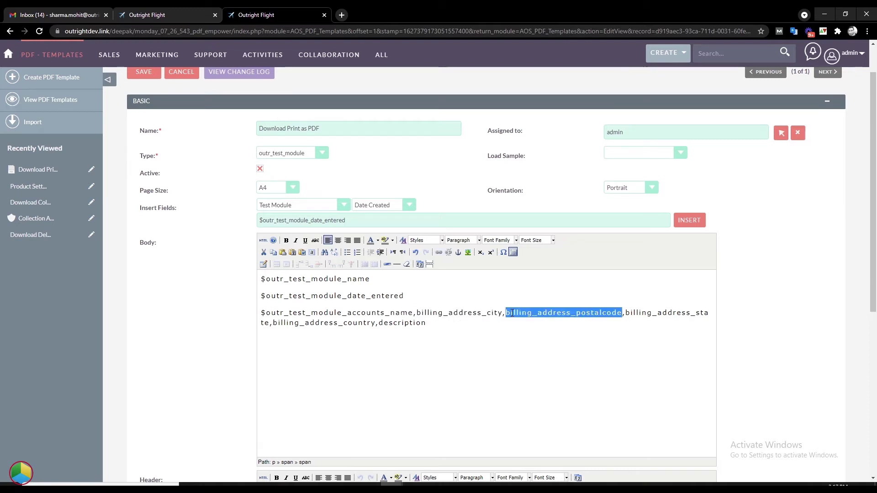
pyautogui.doubleClick(629, 313)
pyautogui.doubleClick(286, 322)
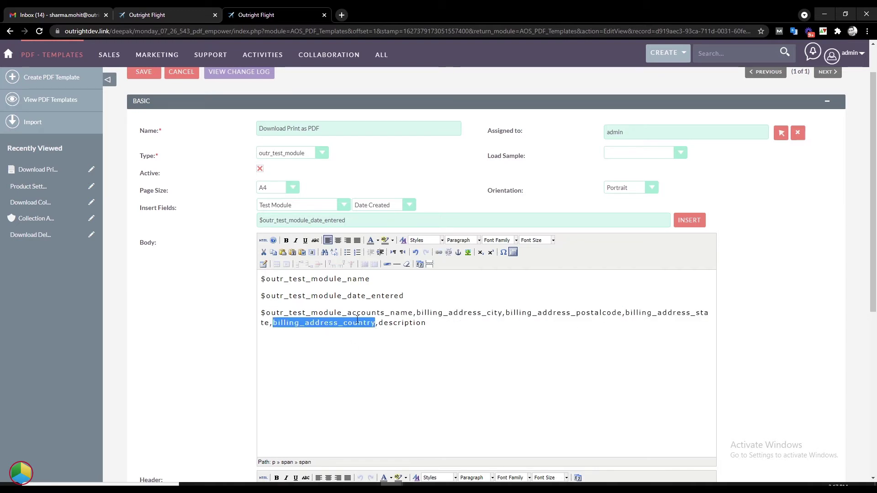
# Check the description placeholder and Margin Right, then save the Download Print as PDF template
pyautogui.doubleClick(388, 323)
pyautogui.scroll(-1, 431, 379)
pyautogui.scroll(-6, 431, 379)
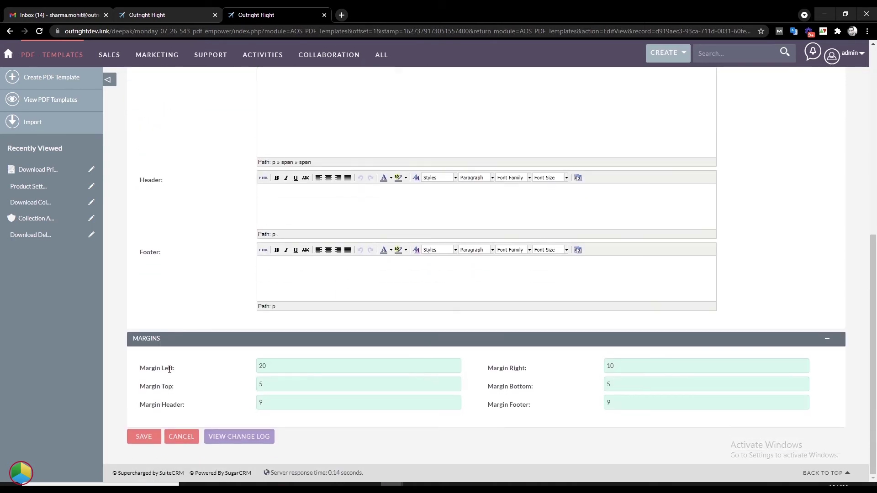
pyautogui.tripleClick(525, 368)
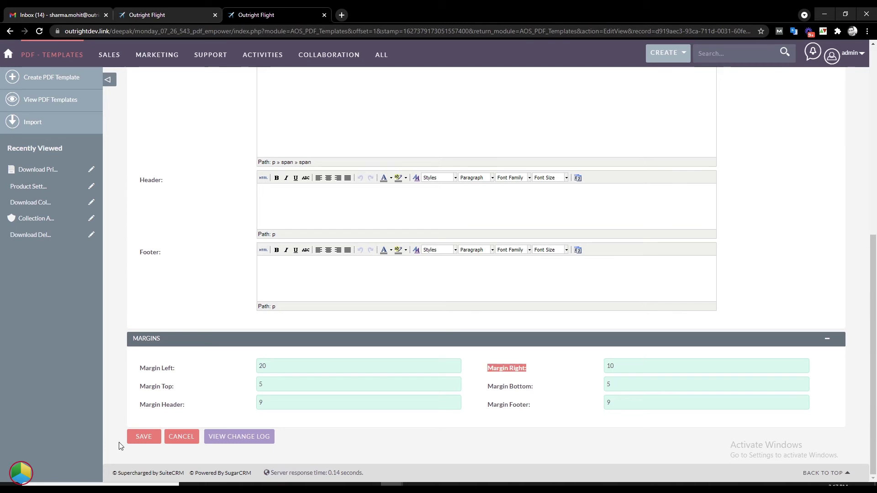
pyautogui.click(139, 437)
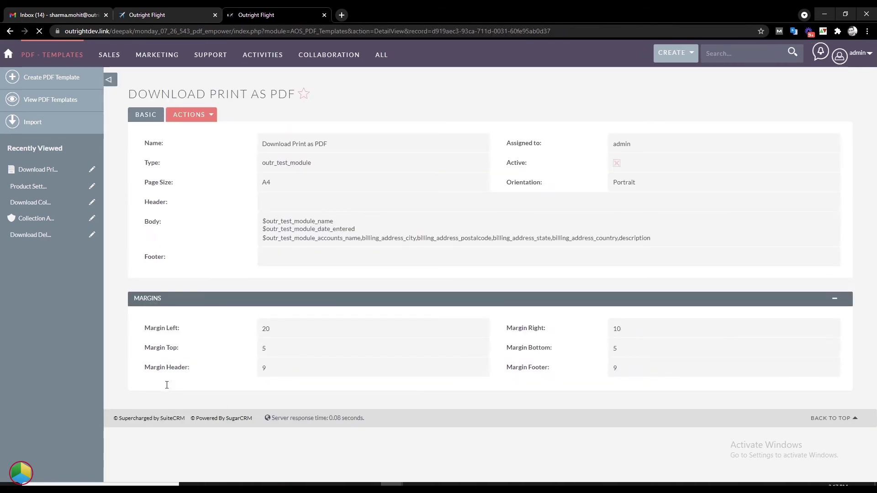
pyautogui.tripleClick(291, 94)
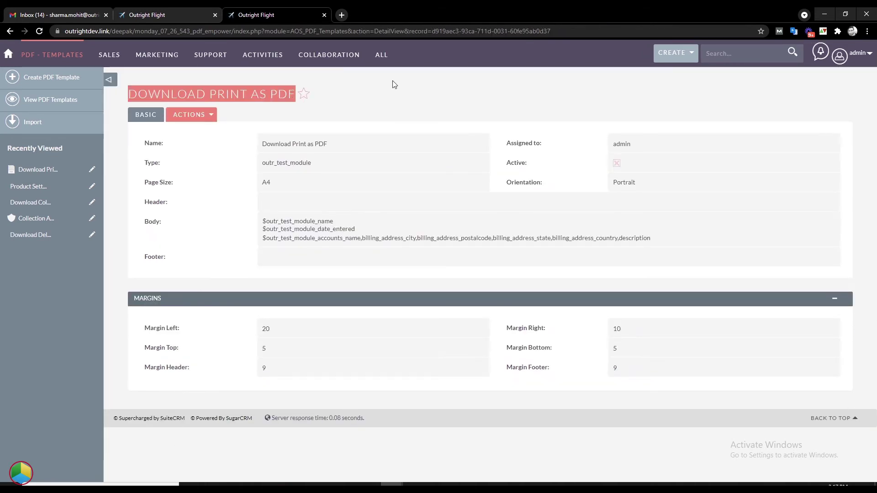
pyautogui.moveTo(381, 55)
pyautogui.scroll(-5, 386, 362)
# Open the Delivery list and open Download Collection Addresses and Download Delivery Addresses in new tabs
pyautogui.click(386, 379)
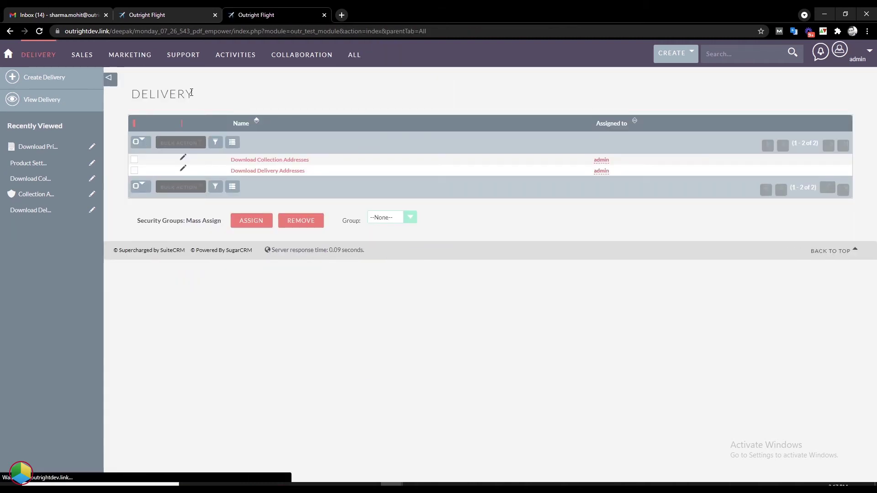
pyautogui.tripleClick(317, 160)
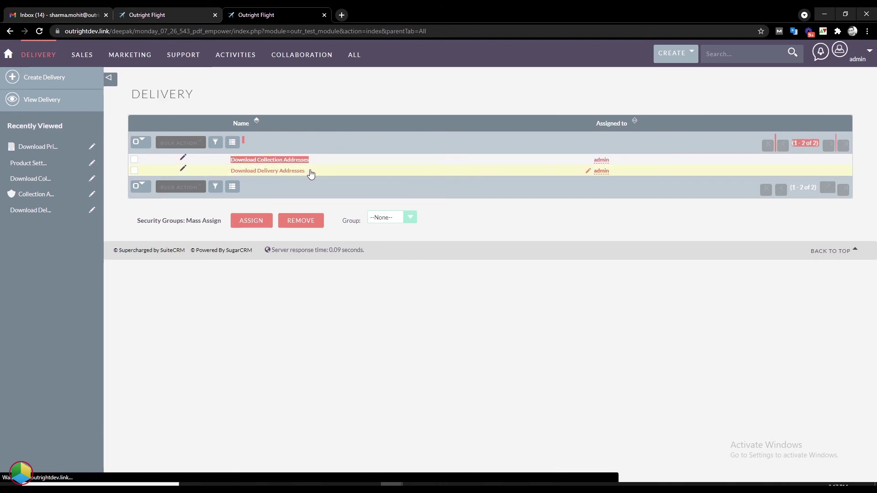
pyautogui.moveTo(310, 174); pyautogui.dragTo(238, 170)
pyautogui.middleClick(262, 159)
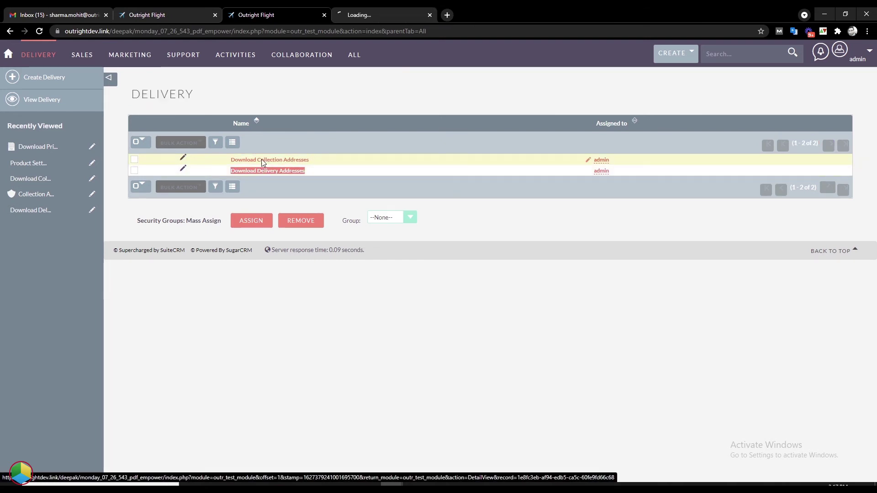
pyautogui.middleClick(267, 171)
pyautogui.click(385, 15)
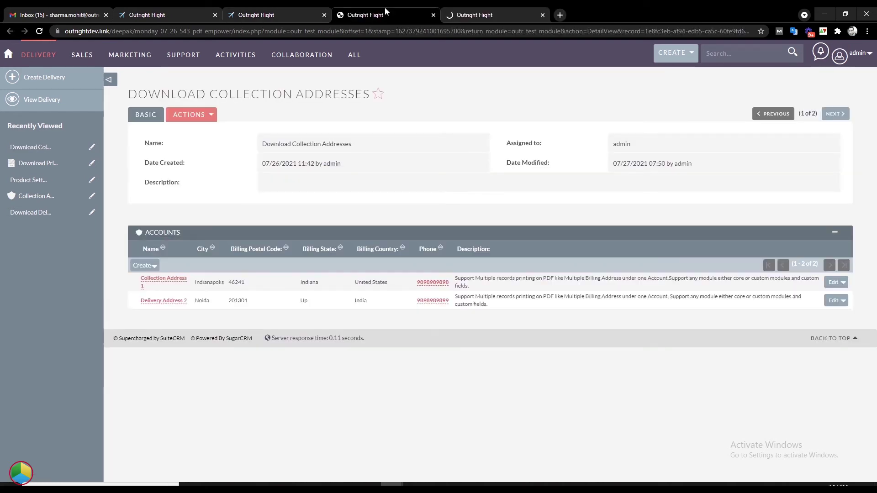
# Review Collection Address 1's billing details: Indianapolis, 46241, United States, phone and description
pyautogui.tripleClick(368, 93)
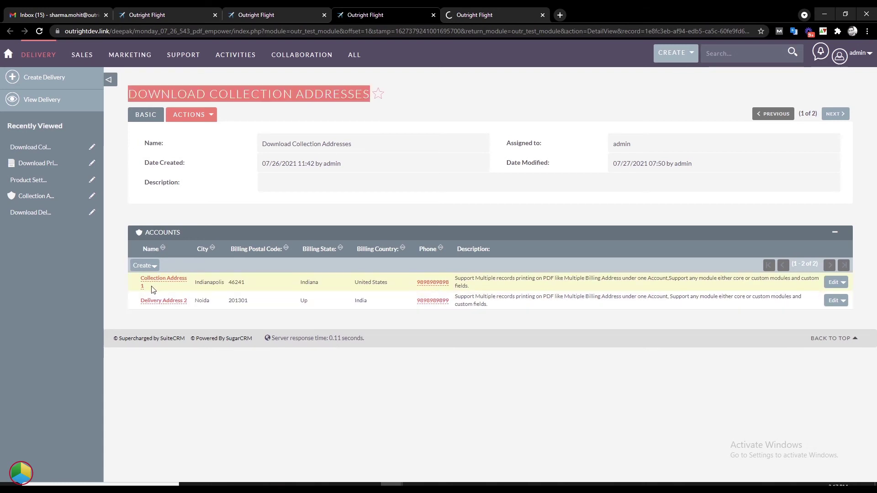
pyautogui.moveTo(155, 288); pyautogui.dragTo(137, 284)
pyautogui.doubleClick(223, 284)
pyautogui.doubleClick(238, 282)
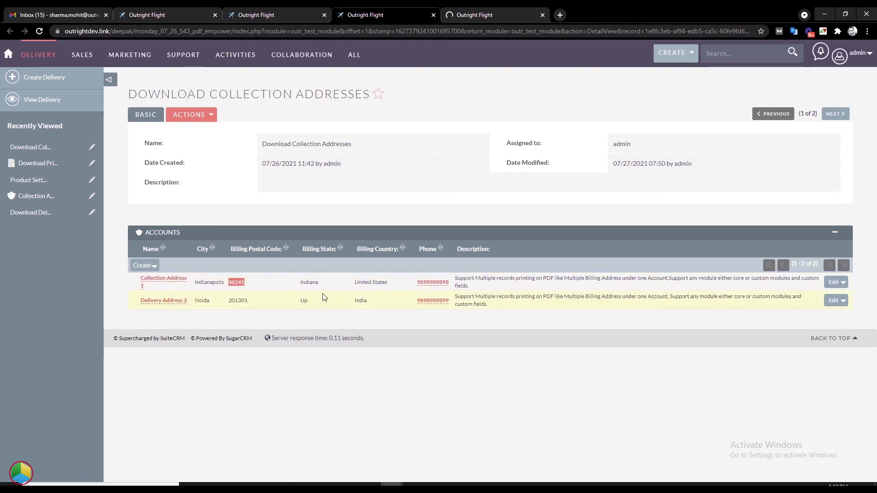
pyautogui.tripleClick(384, 283)
pyautogui.doubleClick(431, 283)
pyautogui.moveTo(468, 286); pyautogui.dragTo(452, 278)
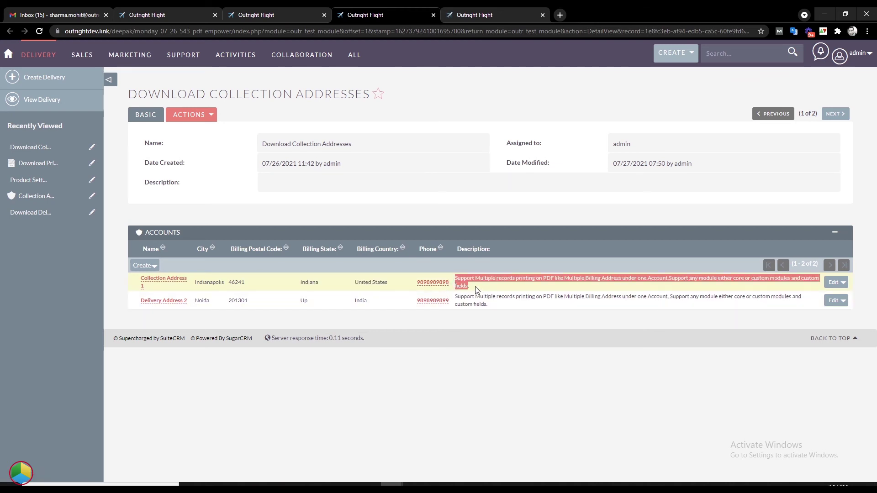
# Review Download Delivery Addresses' Collection Address 3: 201301, Up, India, then return to the first tab
pyautogui.hotkey('ctrl', 'Tab')
pyautogui.tripleClick(346, 95)
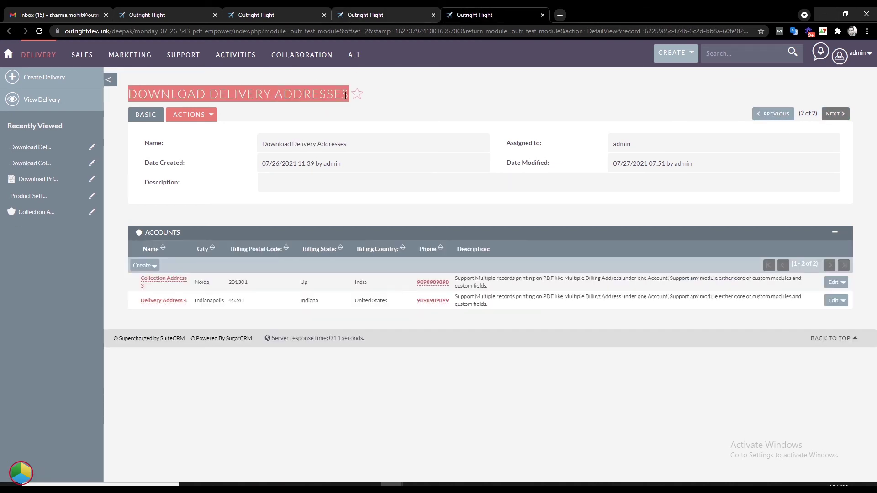
pyautogui.tripleClick(156, 282)
pyautogui.doubleClick(238, 282)
pyautogui.doubleClick(304, 283)
pyautogui.doubleClick(361, 282)
pyautogui.tripleClick(433, 282)
pyautogui.tripleClick(594, 282)
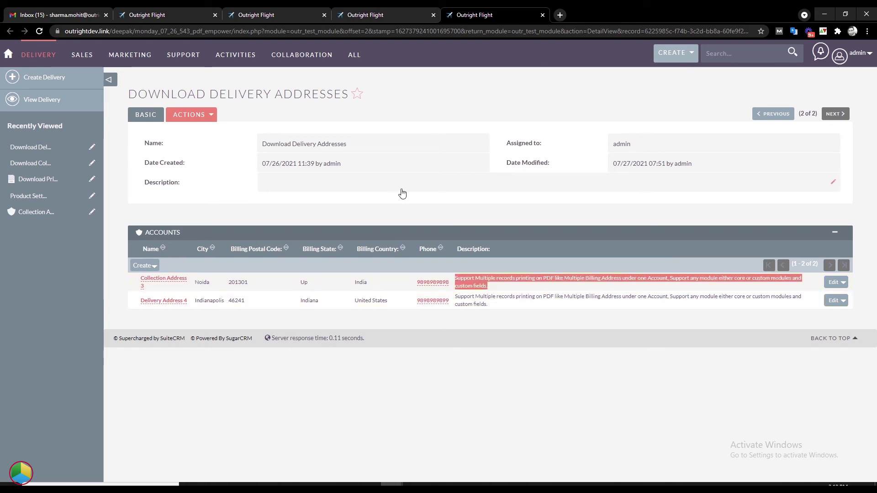
pyautogui.hotkey('ctrl', 'pageup')
# Use Actions > Print as PDF and choose the Download Print as PDF template
pyautogui.click(211, 116)
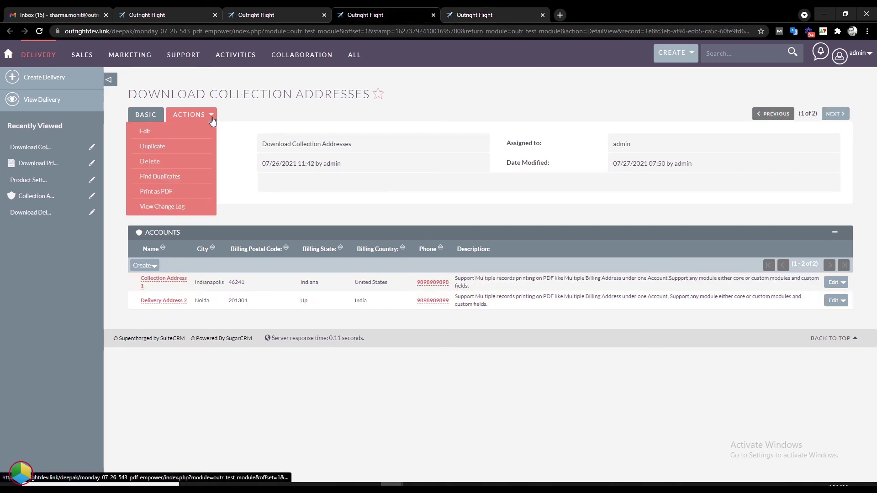
pyautogui.click(163, 192)
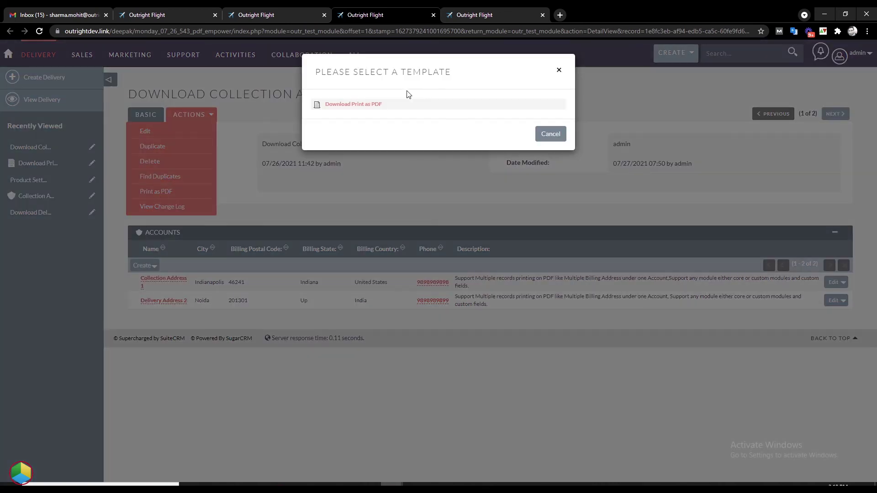
pyautogui.tripleClick(449, 71)
pyautogui.moveTo(381, 106); pyautogui.dragTo(324, 105)
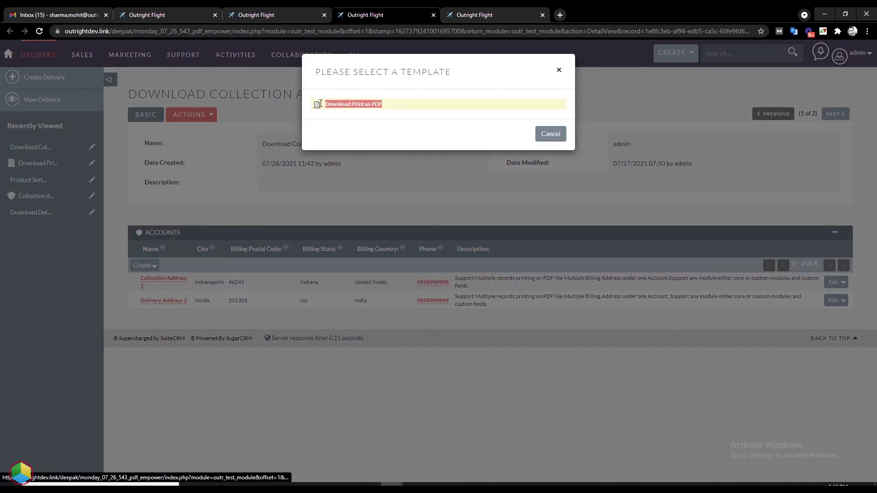
pyautogui.click(366, 108)
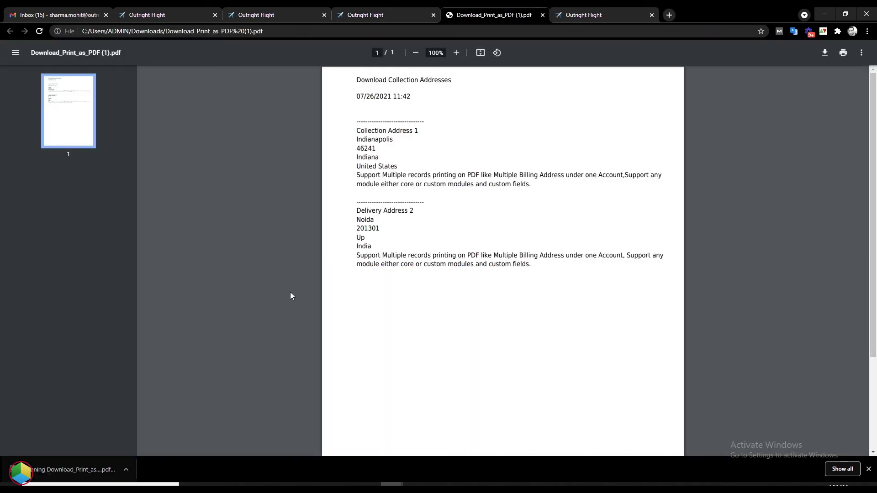
# Verify the PDF shows Collection Address 1 (Indianapolis, 46241) and Delivery Address 2 with descriptions, then close it
pyautogui.tripleClick(446, 80)
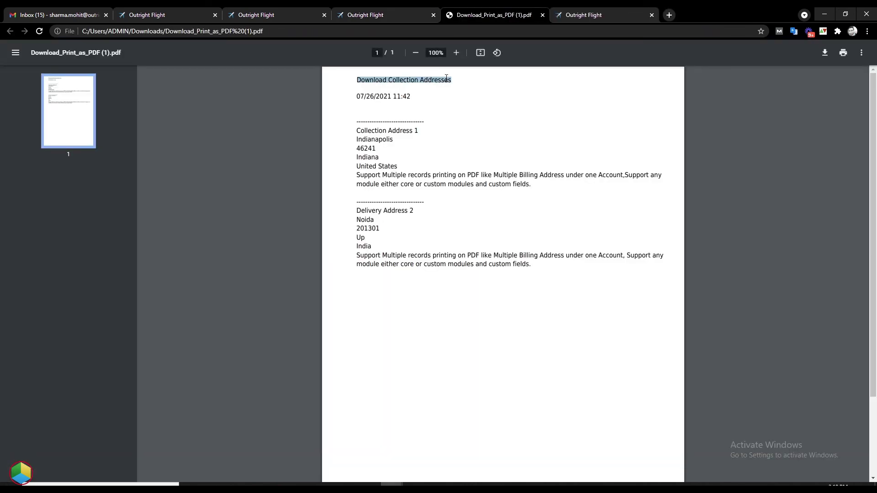
pyautogui.tripleClick(411, 131)
pyautogui.tripleClick(379, 140)
pyautogui.tripleClick(377, 147)
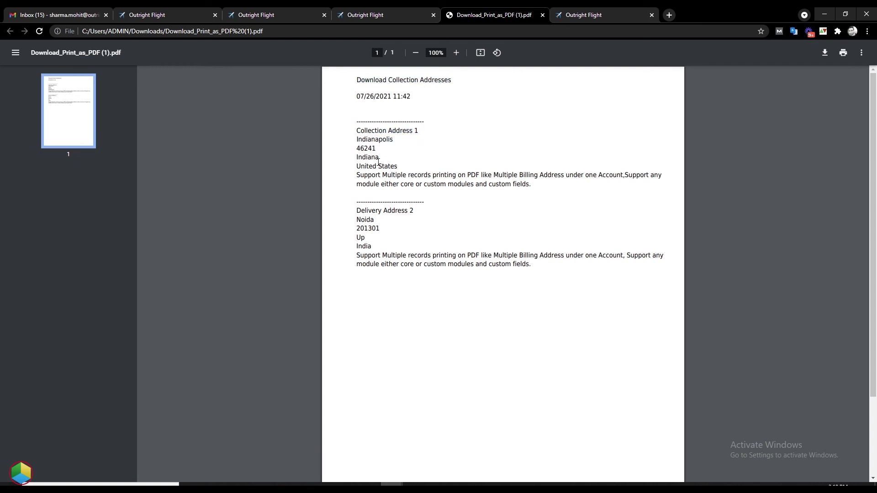
pyautogui.click(388, 163)
pyautogui.moveTo(528, 187); pyautogui.dragTo(358, 177)
pyautogui.tripleClick(402, 209)
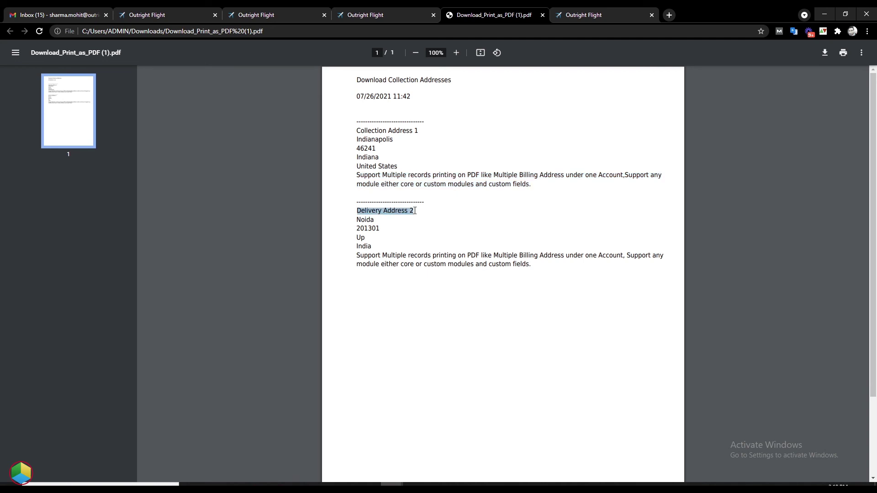
pyautogui.click(371, 216)
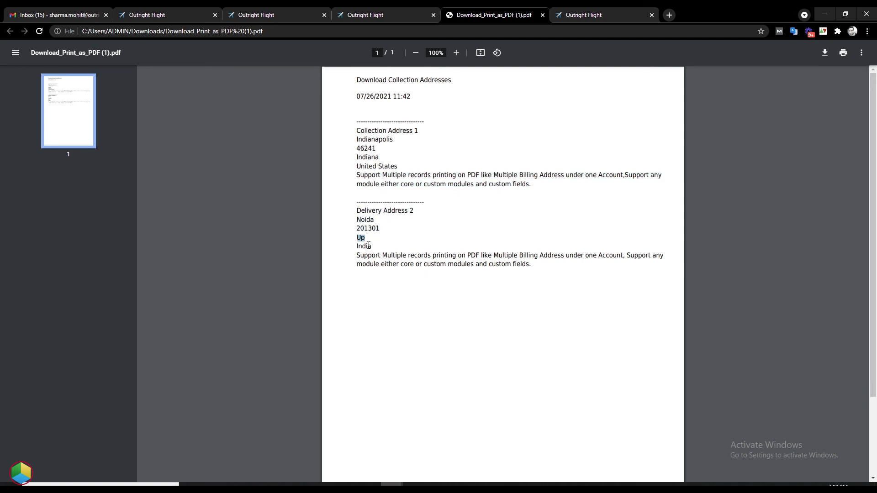
pyautogui.moveTo(532, 265); pyautogui.dragTo(346, 255)
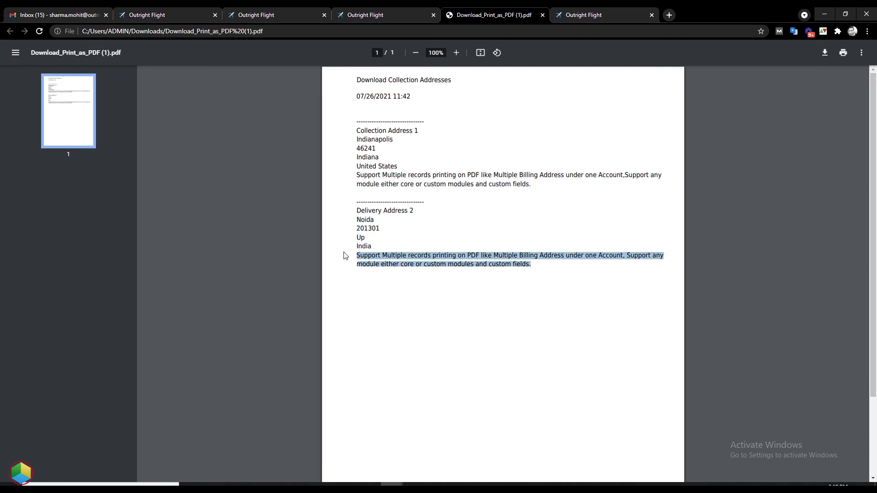
pyautogui.hotkey('ctrl', 'w')
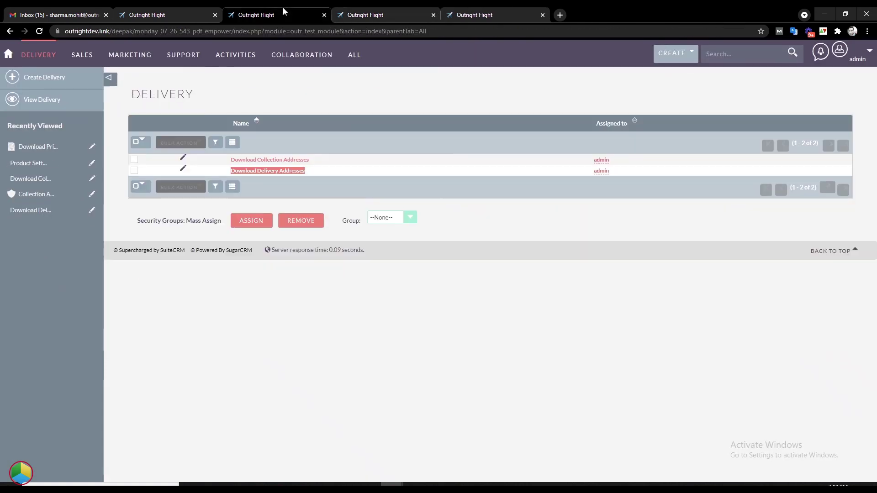
# Select all Delivery records, run Bulk Template Download with Download Print as PDF, and open the resulting PDF
pyautogui.doubleClick(191, 92)
pyautogui.click(135, 142)
pyautogui.click(230, 143)
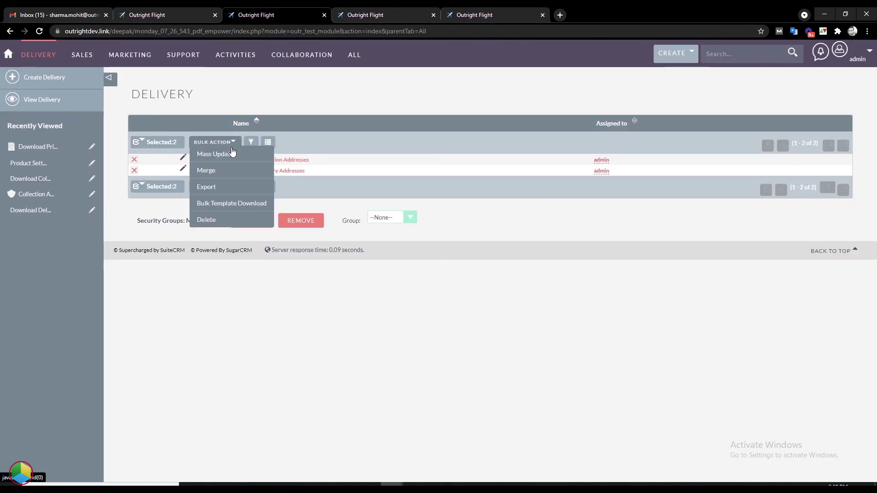
pyautogui.click(221, 202)
pyautogui.click(296, 105)
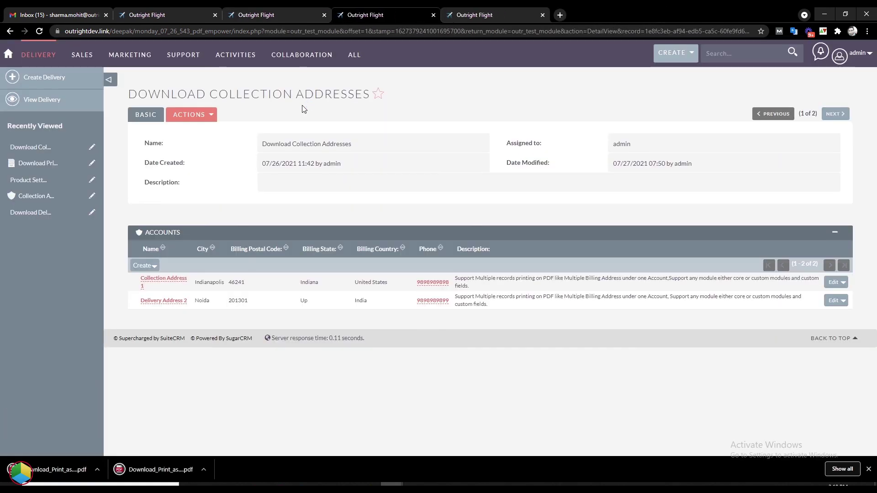
pyautogui.click(68, 469)
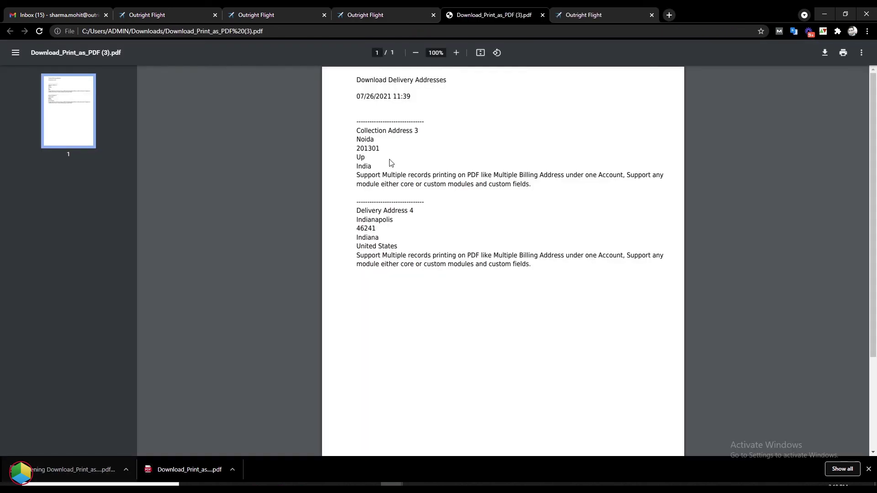
# Highlight the Collection Address 3 (Noida) and Delivery Address 4 (Indianapolis) lines in Download_Print_as_PDF (3).pdf
pyautogui.tripleClick(416, 131)
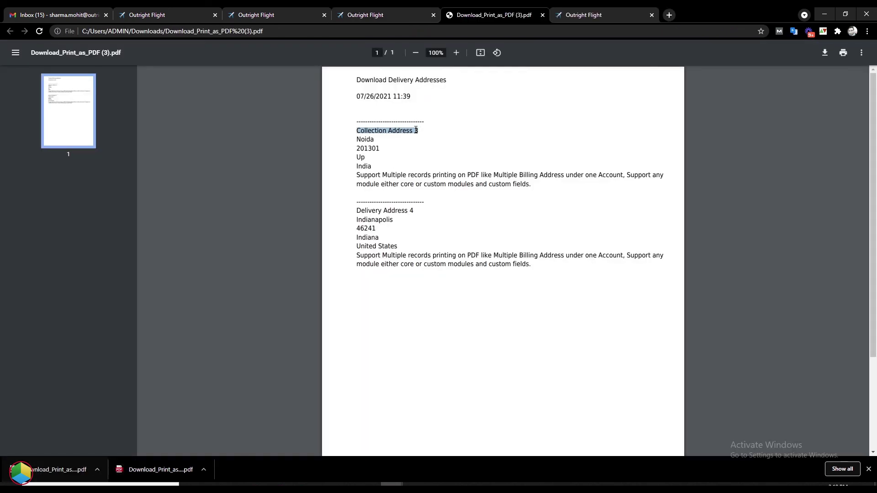
pyautogui.tripleClick(413, 210)
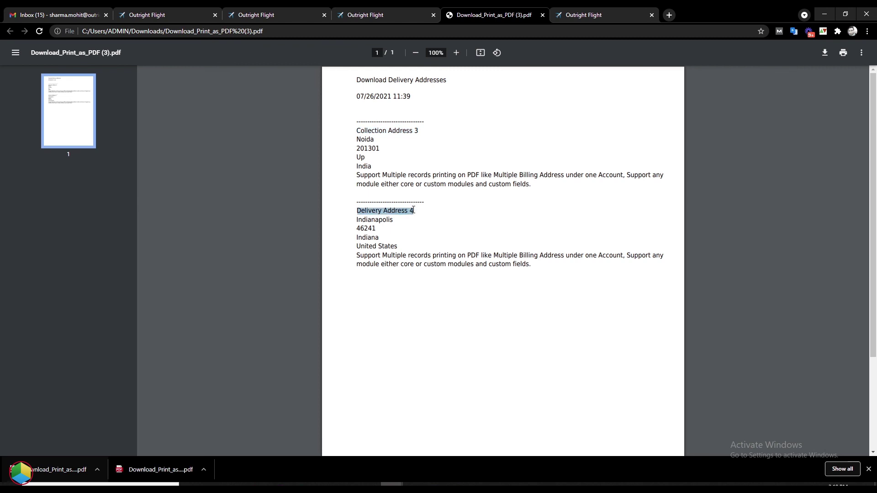